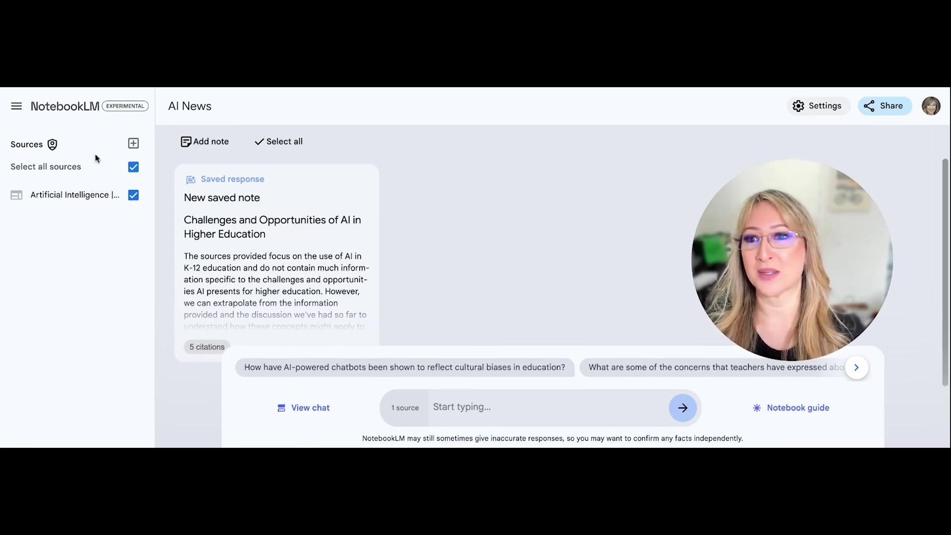
- Open the add-sources window, look through it, and close it without adding anything
{"action": "left_click", "coordinate": [133, 145]}
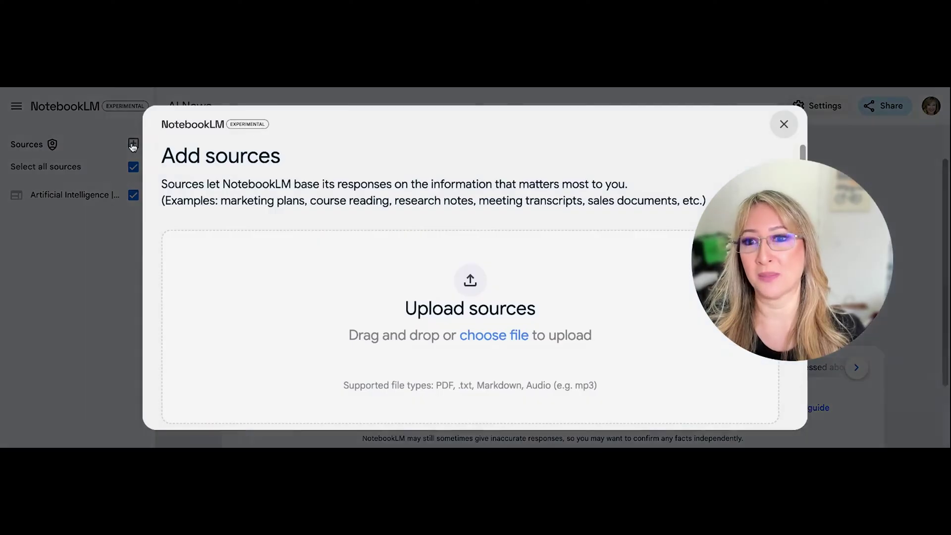
{"action": "scroll", "coordinate": [361, 297], "scroll_direction": "down", "scroll_amount": 3}
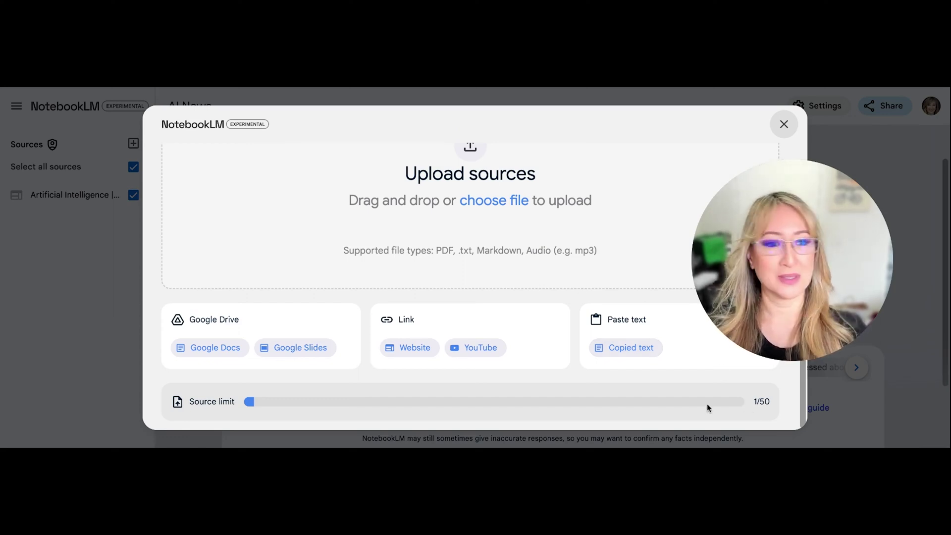
{"action": "left_click", "coordinate": [775, 124]}
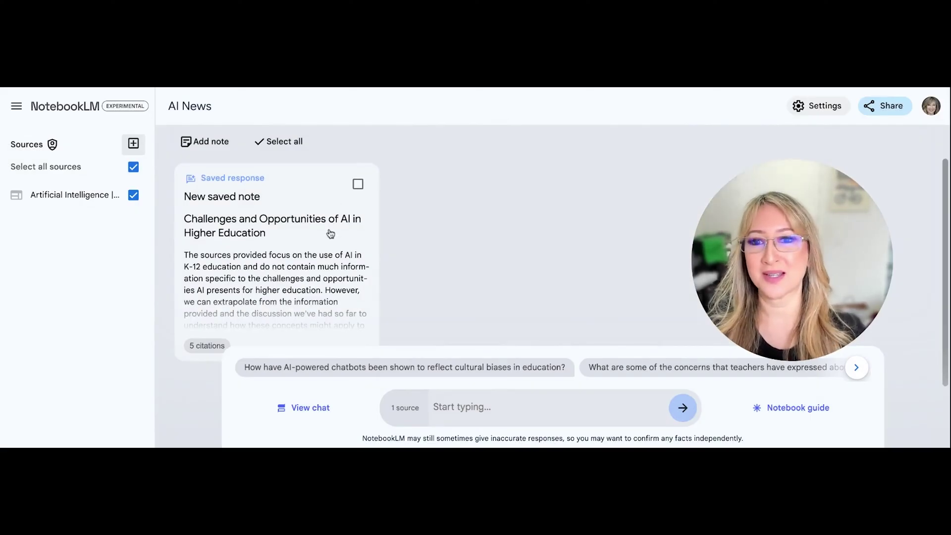
- Read through the cited chat answer on how AI is used in education
{"action": "scroll", "coordinate": [330, 233], "scroll_direction": "down", "scroll_amount": 2}
{"action": "scroll", "coordinate": [330, 234], "scroll_direction": "up", "scroll_amount": 2}
{"action": "scroll", "coordinate": [331, 233], "scroll_direction": "down", "scroll_amount": 3}
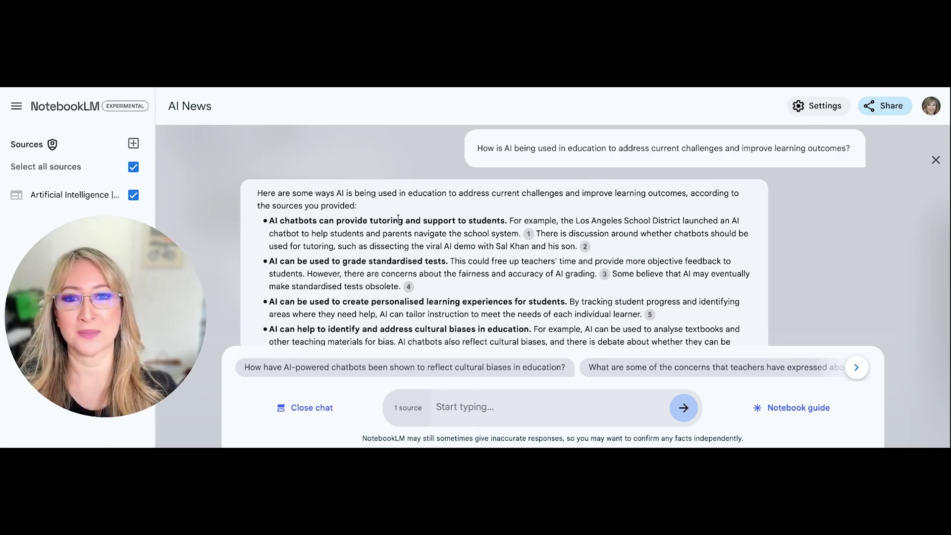
{"action": "scroll", "coordinate": [398, 219], "scroll_direction": "down", "scroll_amount": 1}
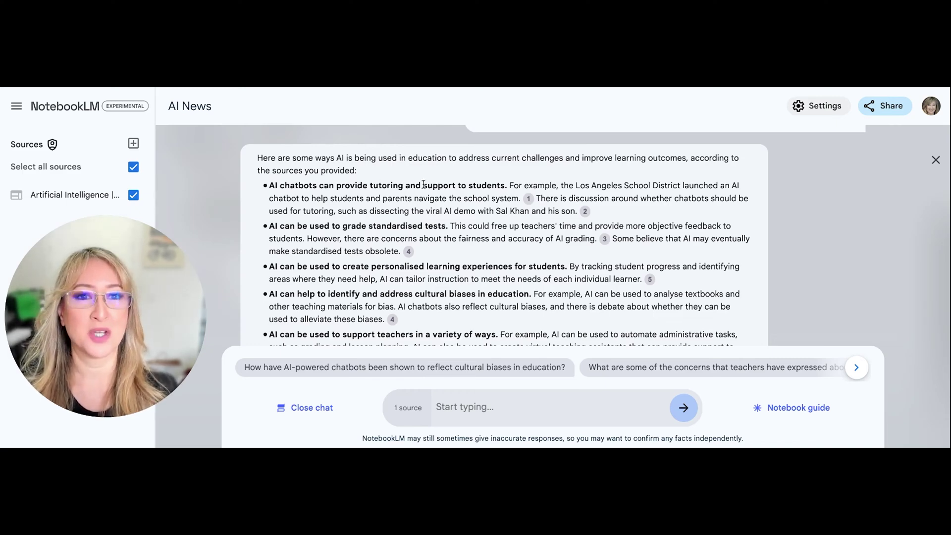
{"action": "left_click", "coordinate": [531, 201]}
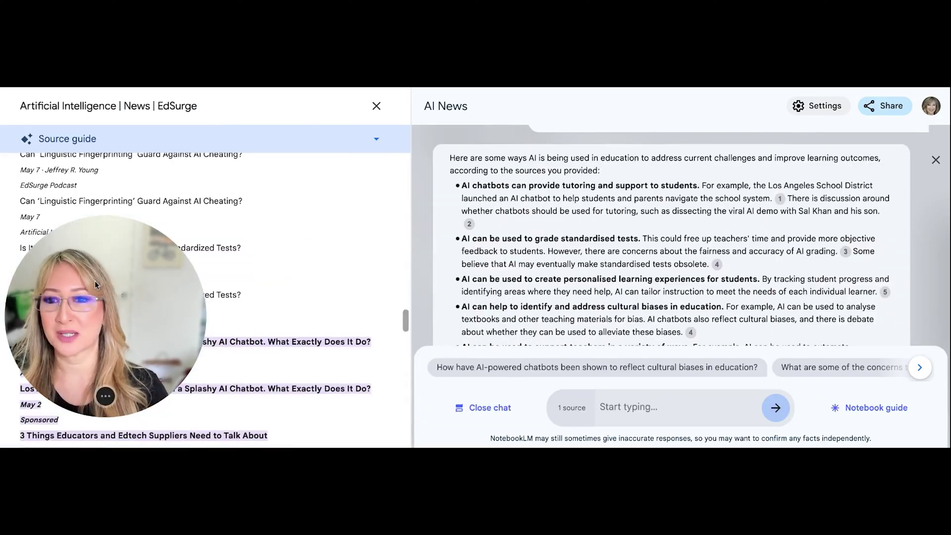
{"action": "left_click", "coordinate": [102, 396]}
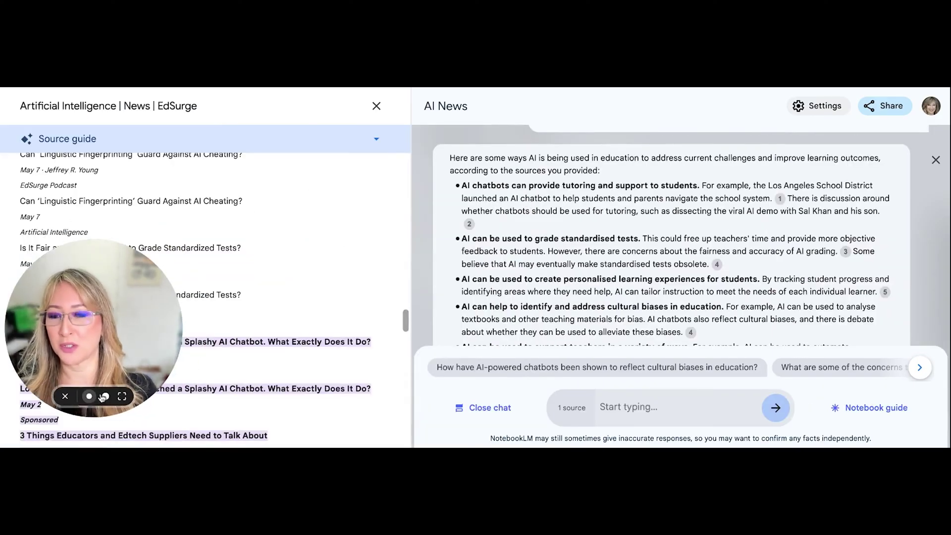
{"action": "left_click_drag", "start_coordinate": [102, 396], "coordinate": [947, 158]}
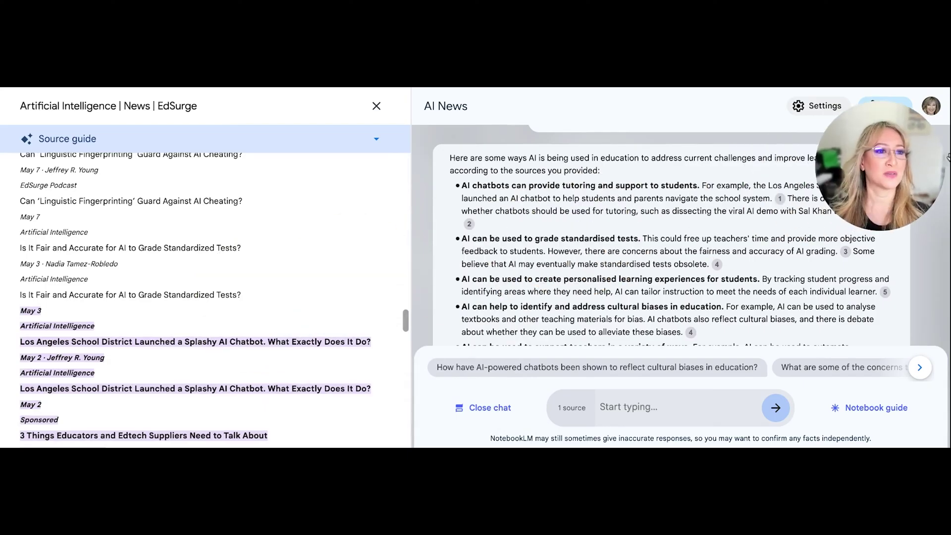
{"action": "scroll", "coordinate": [263, 286], "scroll_direction": "down", "scroll_amount": 1}
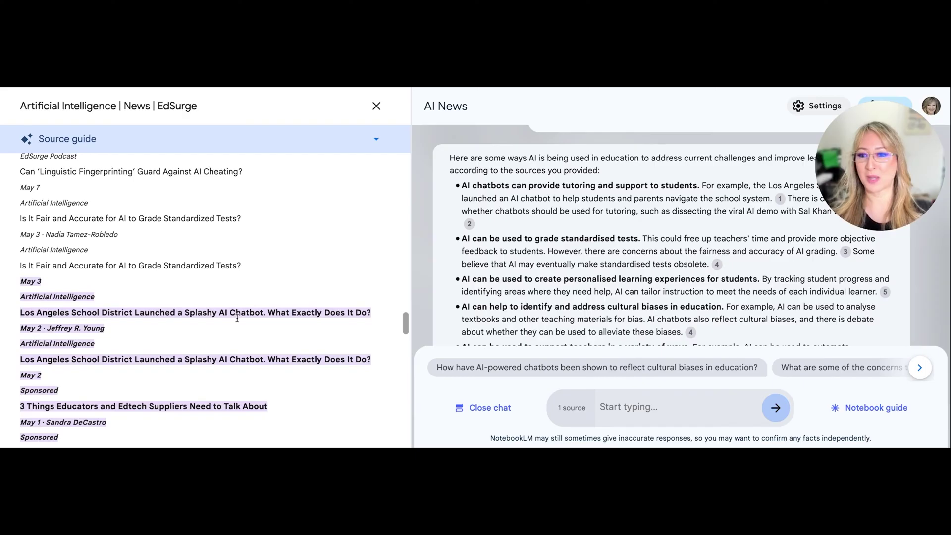
{"action": "scroll", "coordinate": [237, 317], "scroll_direction": "down", "scroll_amount": 1}
{"action": "scroll", "coordinate": [237, 317], "scroll_direction": "up", "scroll_amount": 4}
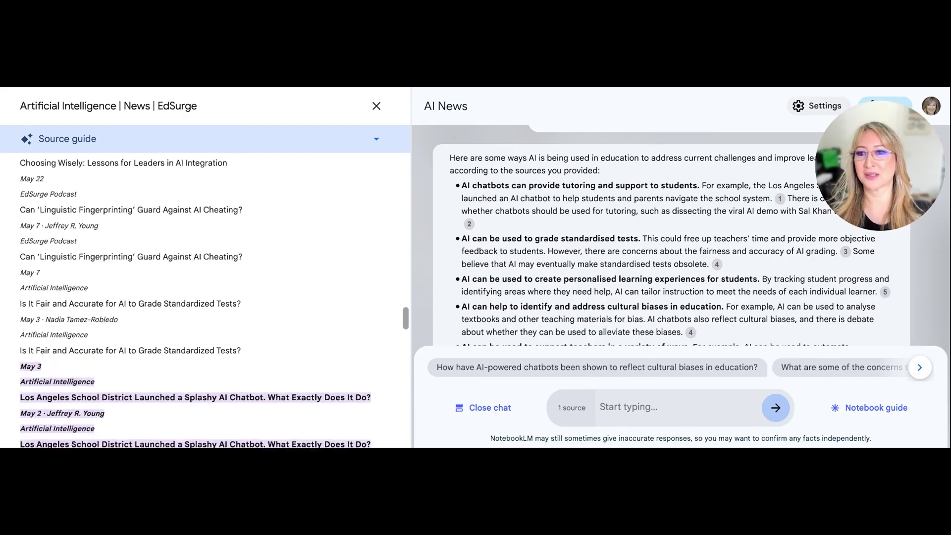
{"action": "scroll", "coordinate": [237, 317], "scroll_direction": "up", "scroll_amount": 4}
{"action": "scroll", "coordinate": [237, 318], "scroll_direction": "down", "scroll_amount": 2}
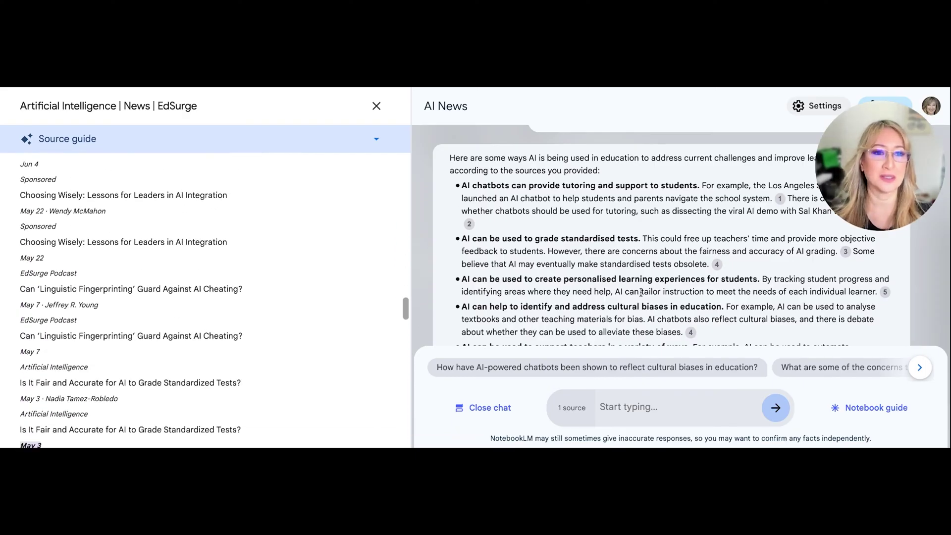
{"action": "left_click", "coordinate": [376, 106]}
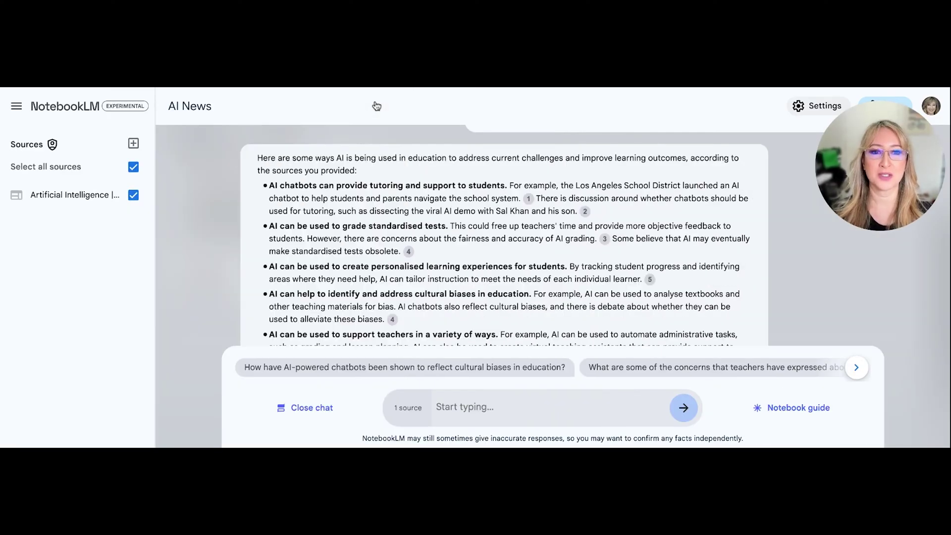
- Move through the chat answers down to the suggested follow-up question chips
{"action": "scroll", "coordinate": [444, 266], "scroll_direction": "down", "scroll_amount": 3}
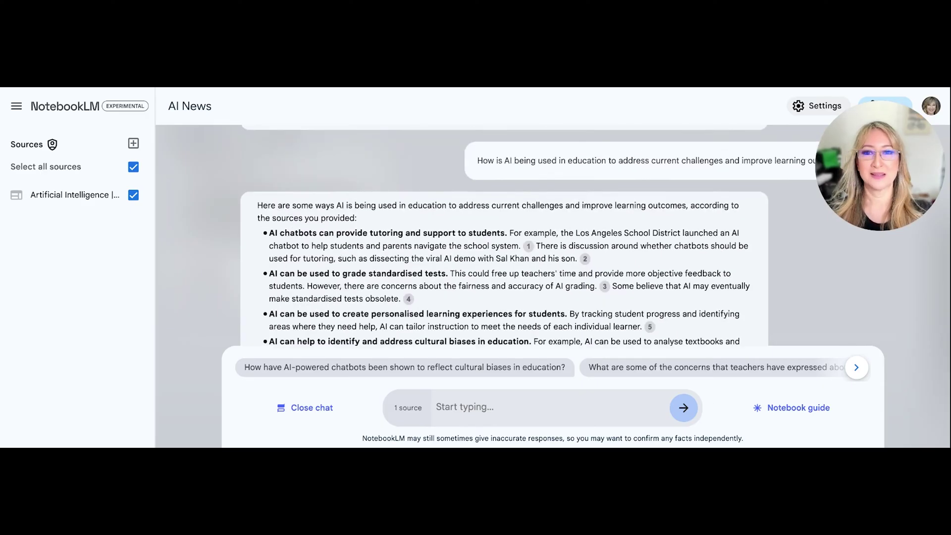
{"action": "scroll", "coordinate": [819, 159], "scroll_direction": "down", "scroll_amount": 3}
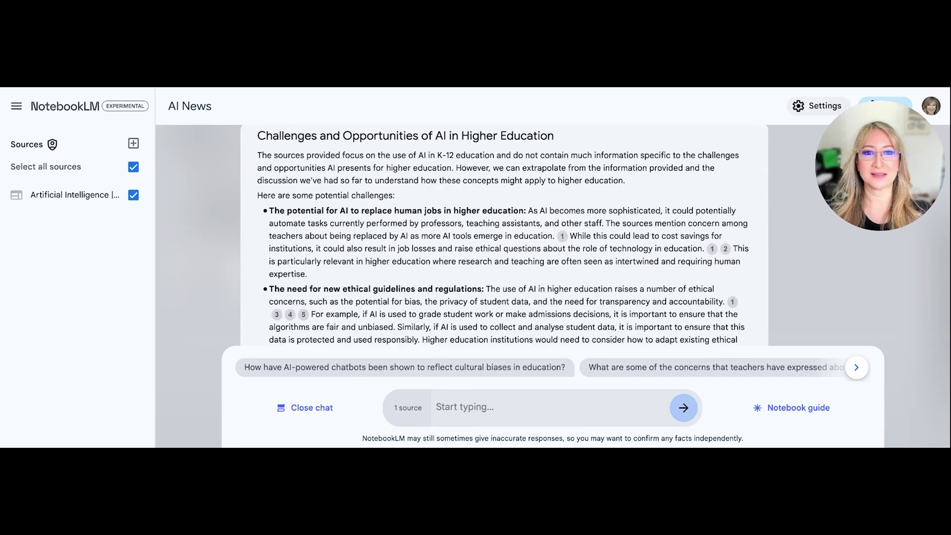
{"action": "scroll", "coordinate": [819, 158], "scroll_direction": "up", "scroll_amount": 4}
{"action": "left_click_drag", "start_coordinate": [857, 141], "coordinate": [79, 357]}
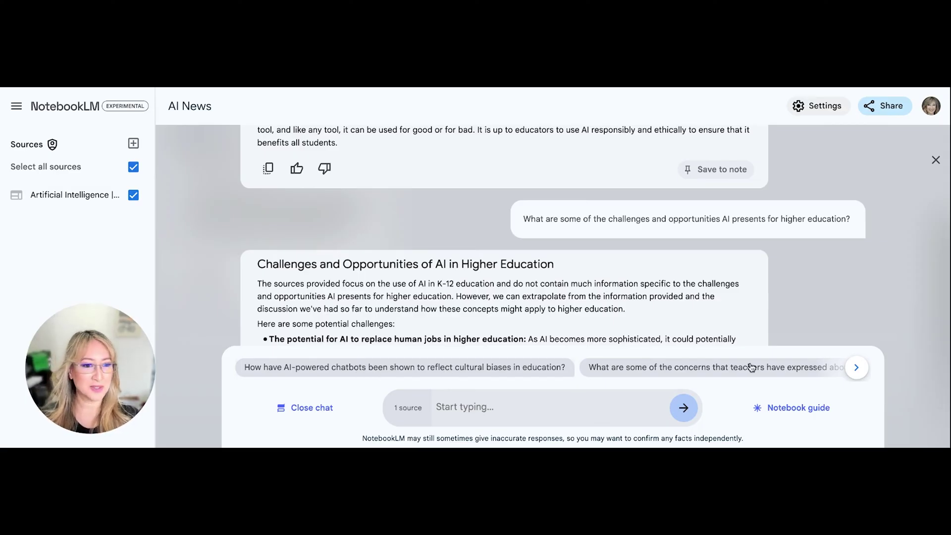
- Page through the suggestions and ask the one about writing centres' concerns about AI
{"action": "left_click", "coordinate": [857, 367]}
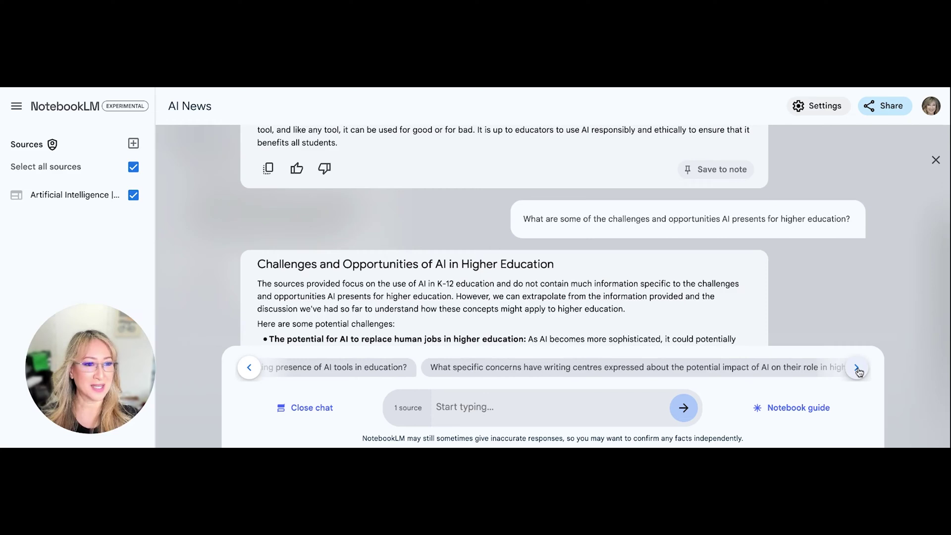
{"action": "left_click", "coordinate": [856, 368]}
{"action": "left_click", "coordinate": [842, 367]}
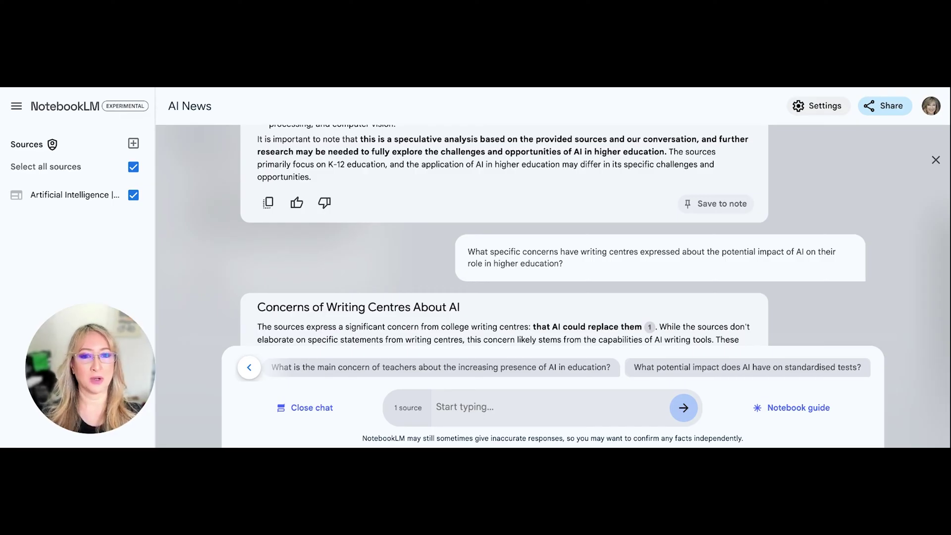
- Read the cited 'Key Concerns and Opportunities of AI in Education' answer
{"action": "scroll", "coordinate": [553, 235], "scroll_direction": "down", "scroll_amount": 3}
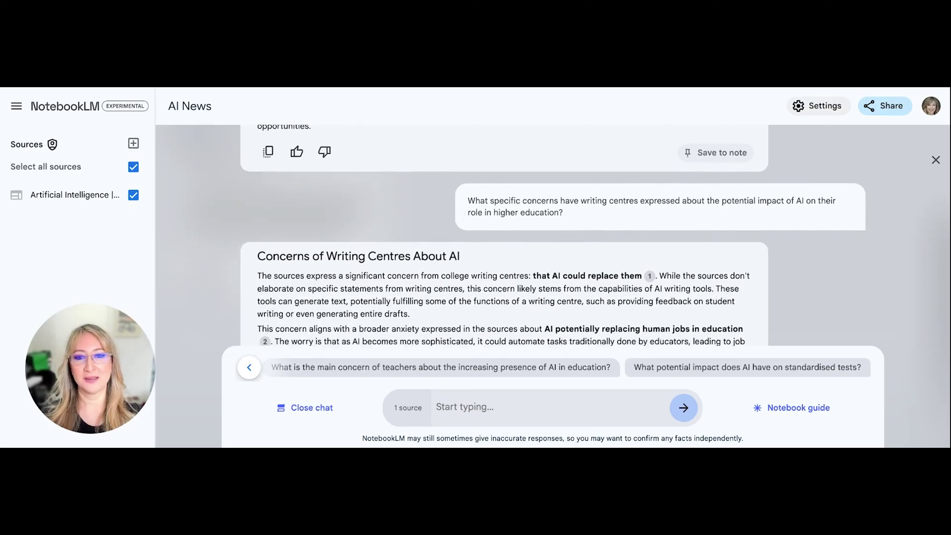
{"action": "scroll", "coordinate": [553, 234], "scroll_direction": "down", "scroll_amount": 2}
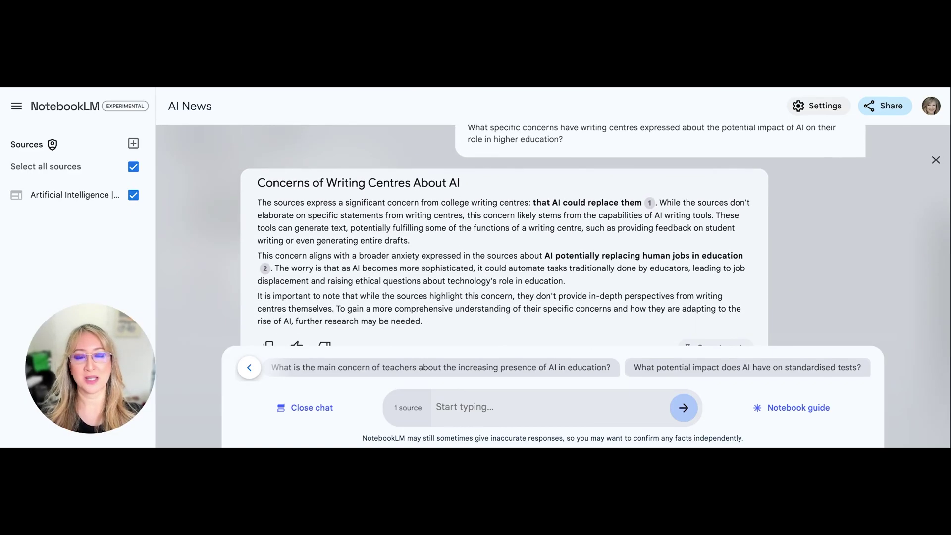
{"action": "scroll", "coordinate": [552, 235], "scroll_direction": "down", "scroll_amount": 3}
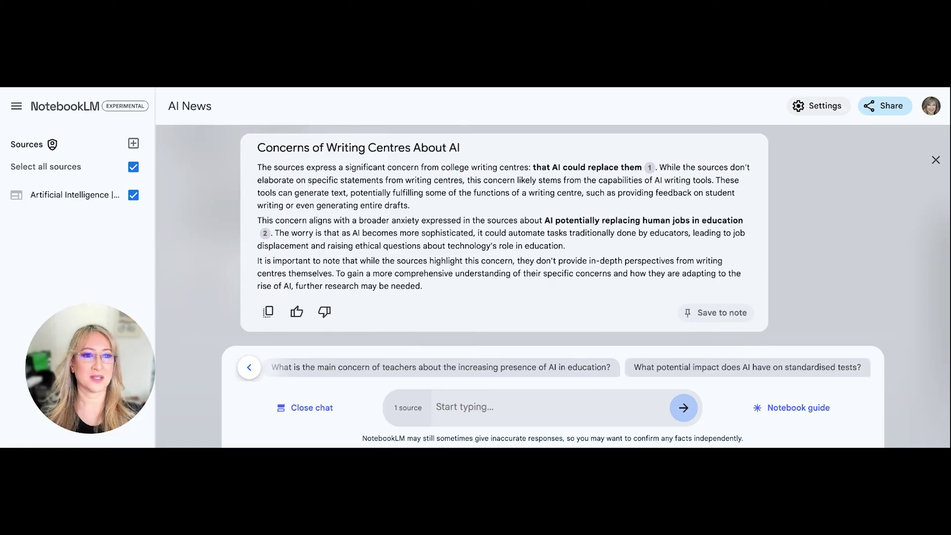
{"action": "scroll", "coordinate": [553, 234], "scroll_direction": "up", "scroll_amount": 5}
{"action": "scroll", "coordinate": [552, 235], "scroll_direction": "up", "scroll_amount": 10}
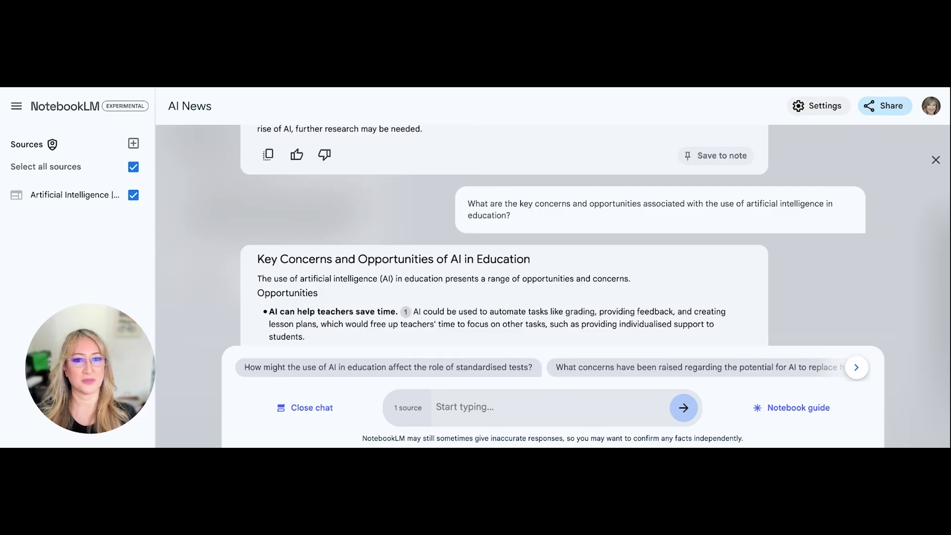
{"action": "scroll", "coordinate": [769, 293], "scroll_direction": "down", "scroll_amount": 3}
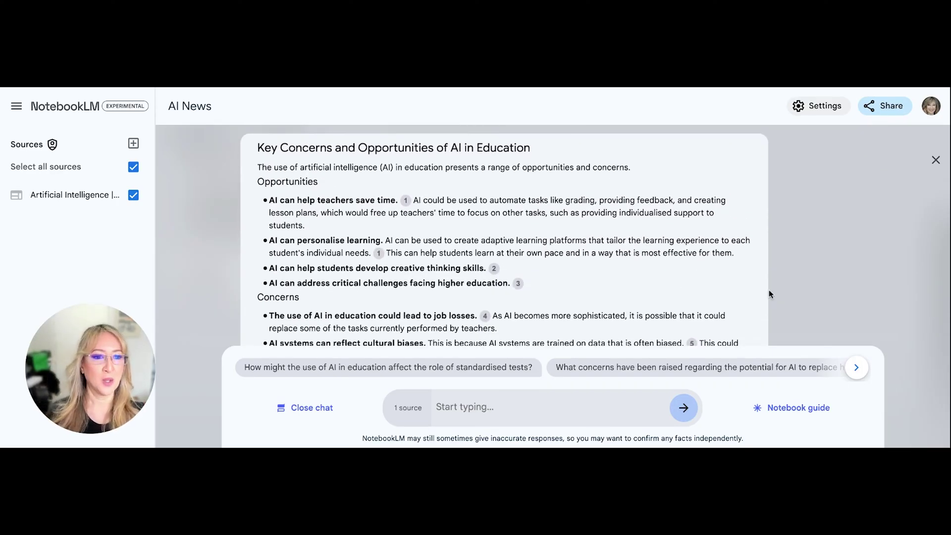
- Play the notebook guide's audio overview until 00:37, then close the guide
{"action": "left_click", "coordinate": [794, 409]}
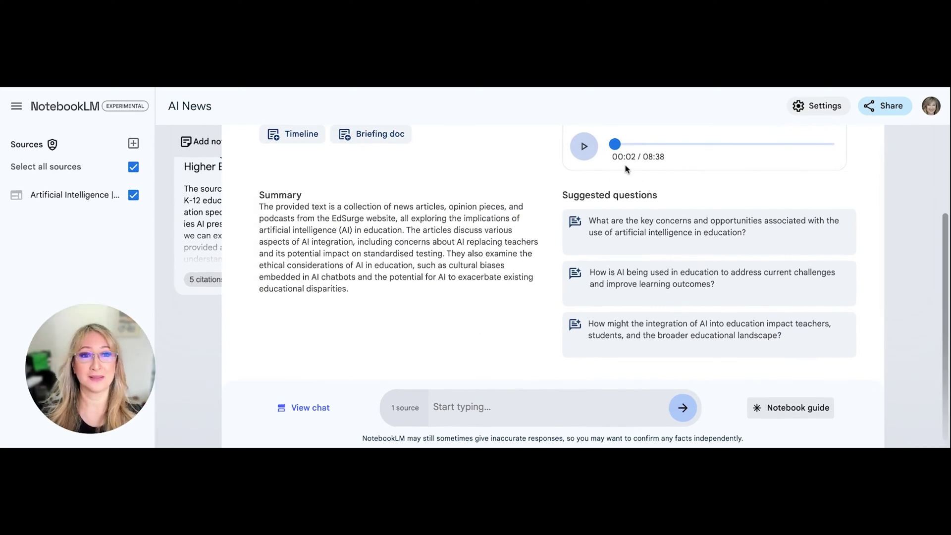
{"action": "left_click", "coordinate": [578, 153]}
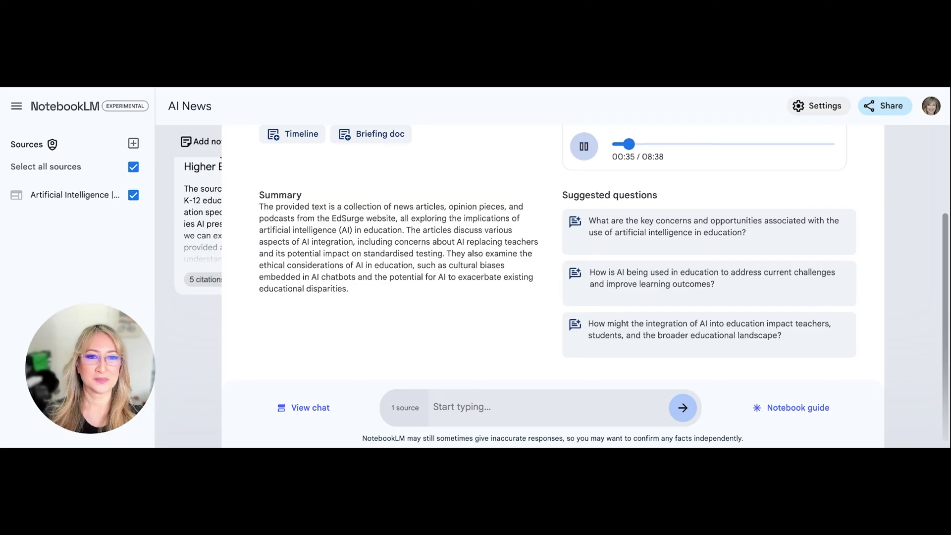
{"action": "left_click", "coordinate": [584, 146]}
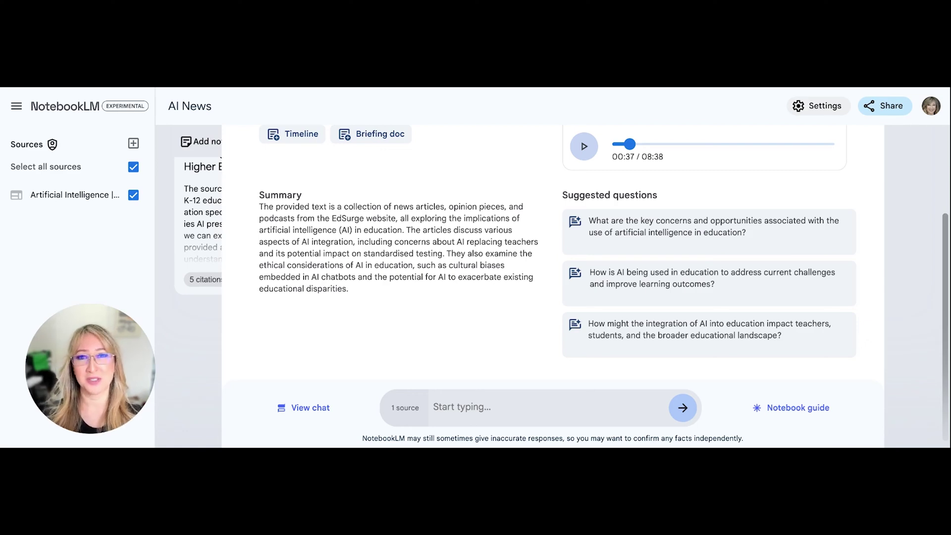
{"action": "left_click", "coordinate": [797, 407]}
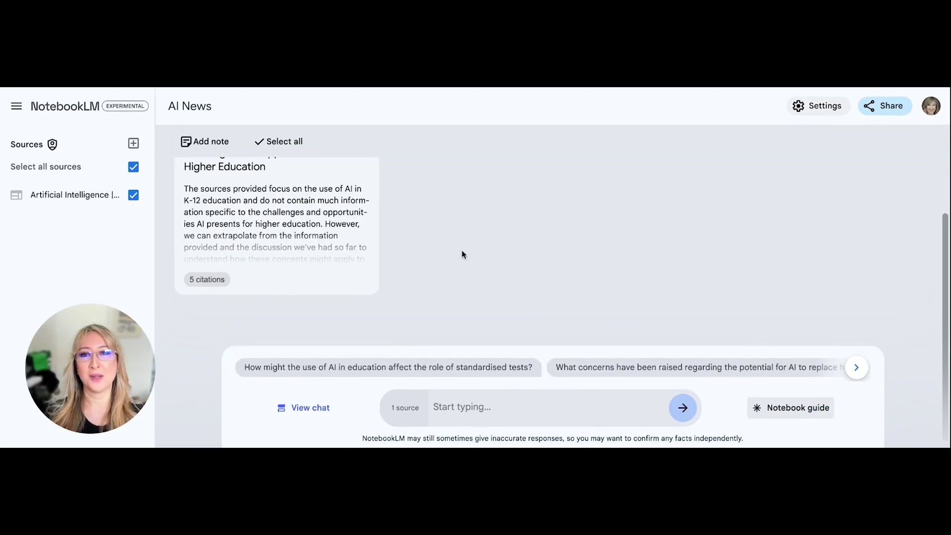
- Save the 'How is AI being used…' chat answer, with its 8 citations, as a note
{"action": "scroll", "coordinate": [300, 243], "scroll_direction": "up", "scroll_amount": 2}
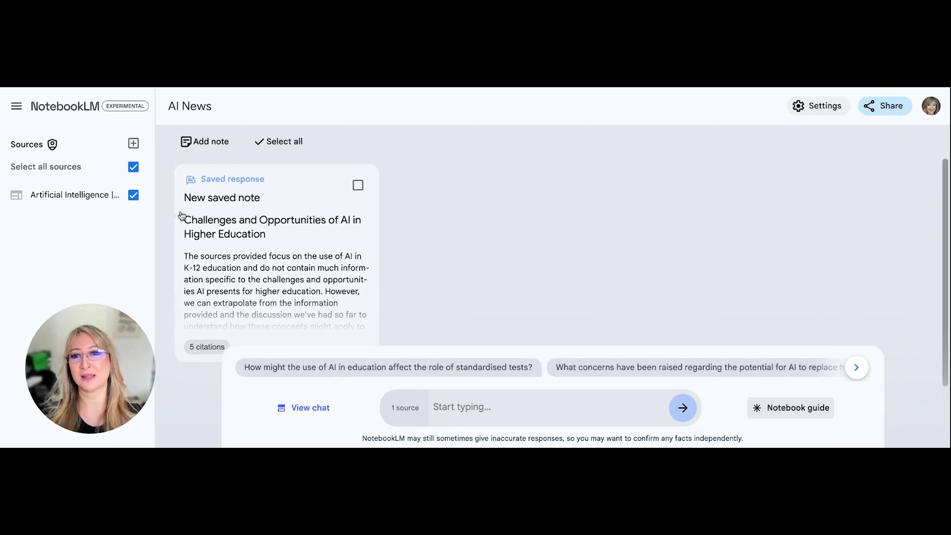
{"action": "left_click", "coordinate": [305, 409]}
{"action": "scroll", "coordinate": [453, 235], "scroll_direction": "down", "scroll_amount": 4}
{"action": "scroll", "coordinate": [454, 235], "scroll_direction": "down", "scroll_amount": 1}
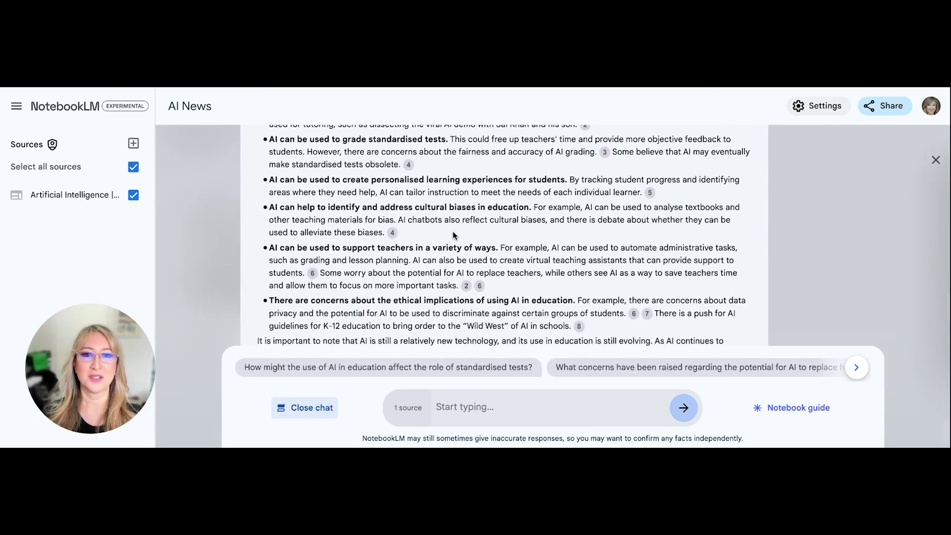
{"action": "scroll", "coordinate": [454, 235], "scroll_direction": "up", "scroll_amount": 4}
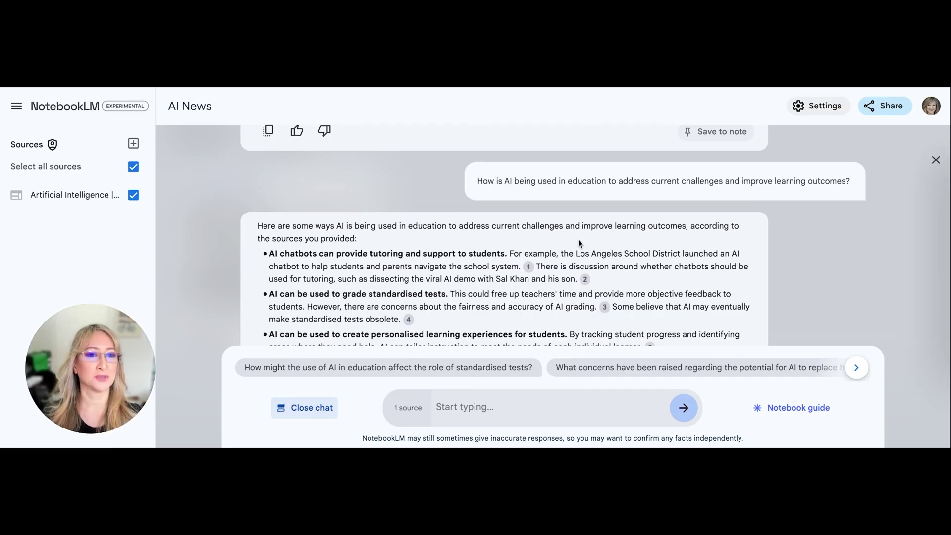
{"action": "scroll", "coordinate": [578, 239], "scroll_direction": "down", "scroll_amount": 3}
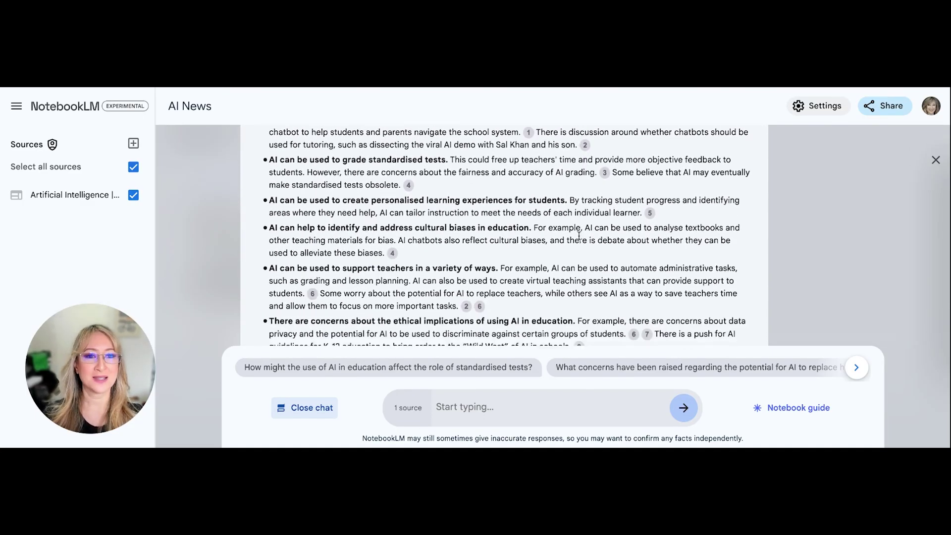
{"action": "scroll", "coordinate": [578, 237], "scroll_direction": "down", "scroll_amount": 4}
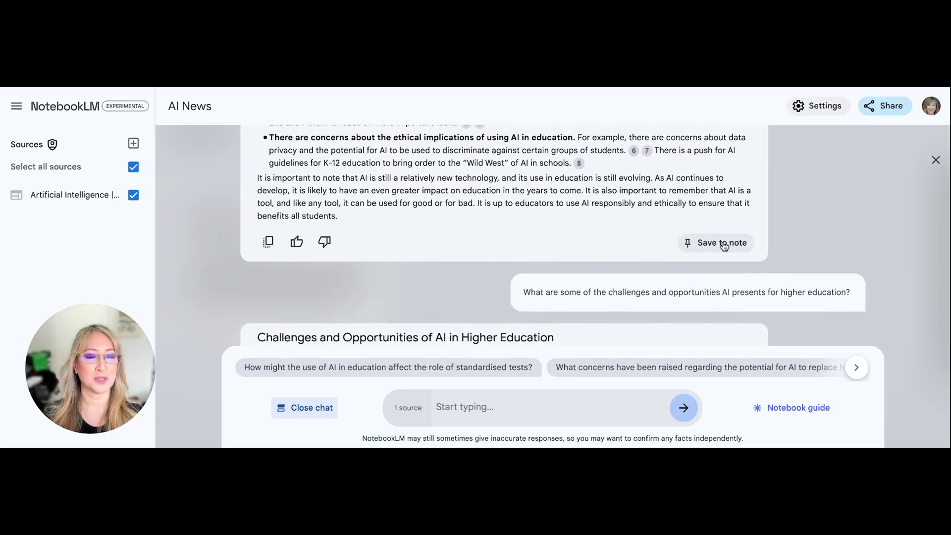
{"action": "left_click", "coordinate": [723, 242]}
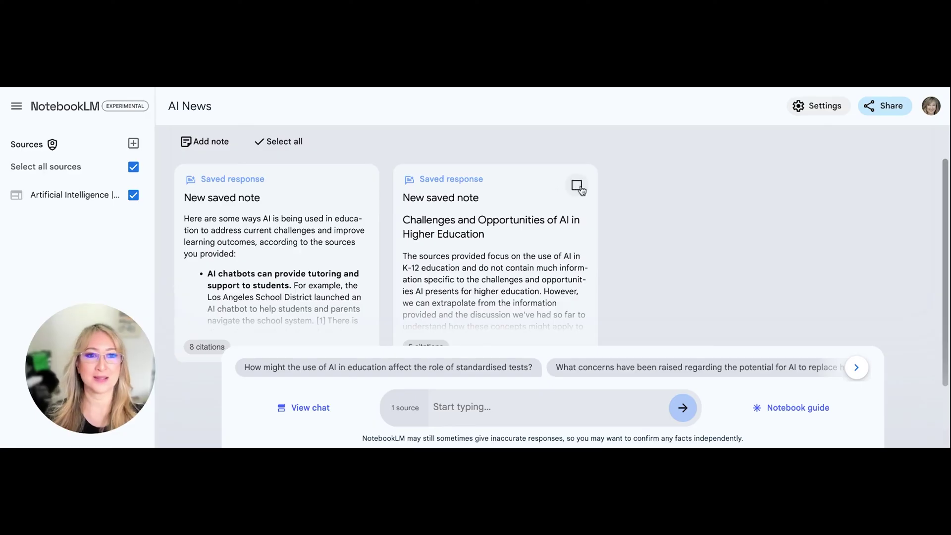
- Delete the Higher Education note
{"action": "left_click", "coordinate": [579, 188]}
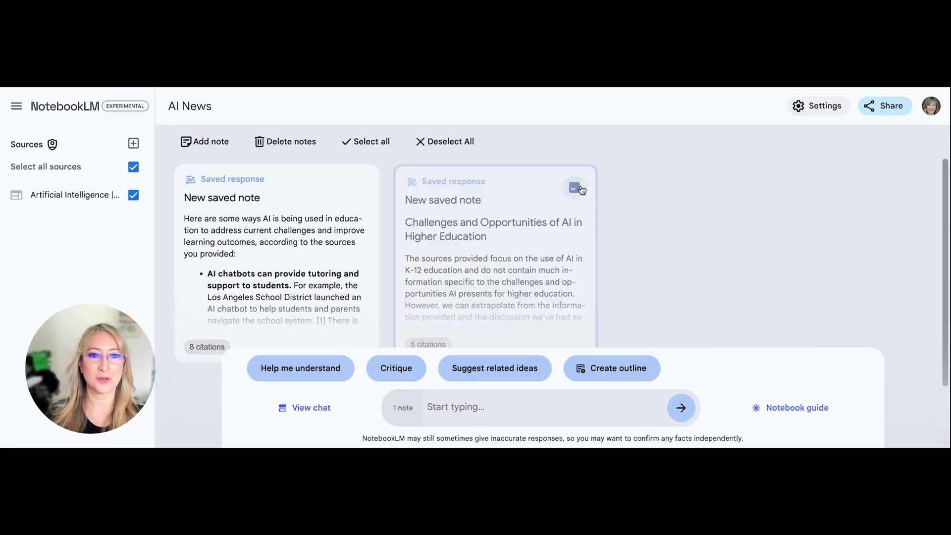
{"action": "left_click", "coordinate": [281, 146]}
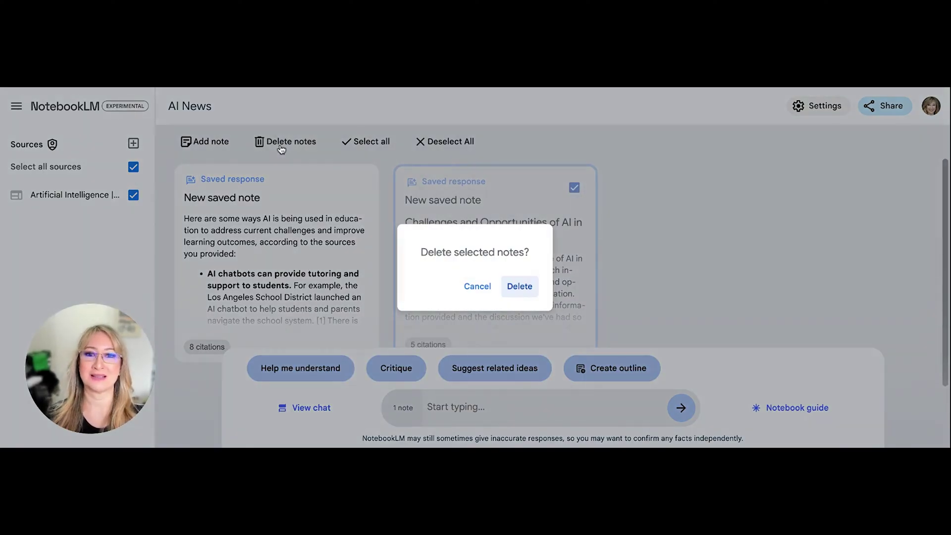
{"action": "left_click", "coordinate": [520, 287]}
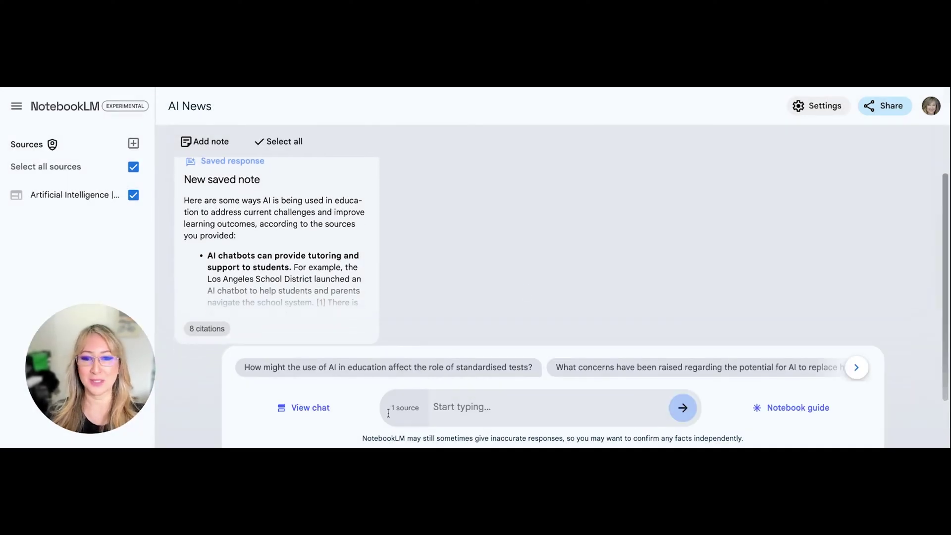
- Save the higher-education challenges-and-opportunities answer from the chat as a note again
{"action": "left_click", "coordinate": [315, 412]}
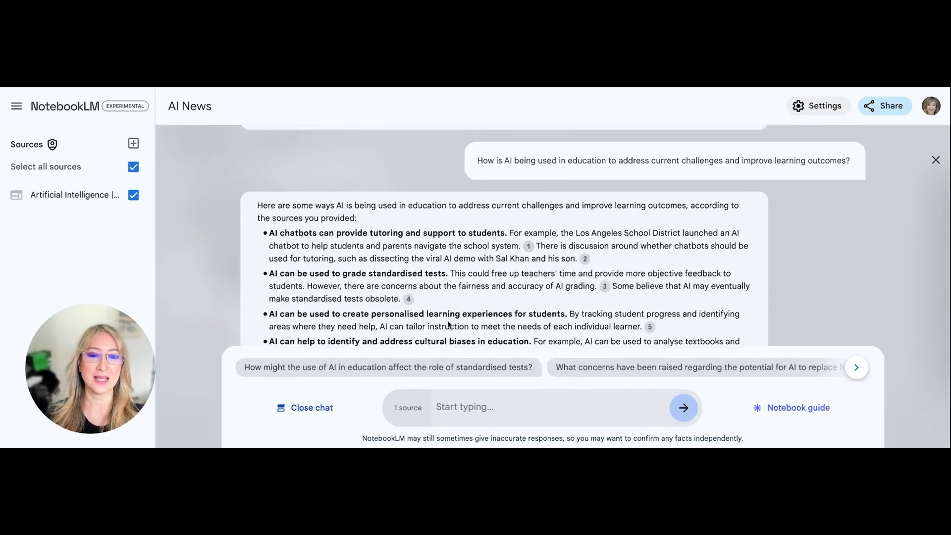
{"action": "scroll", "coordinate": [449, 322], "scroll_direction": "down", "scroll_amount": 5}
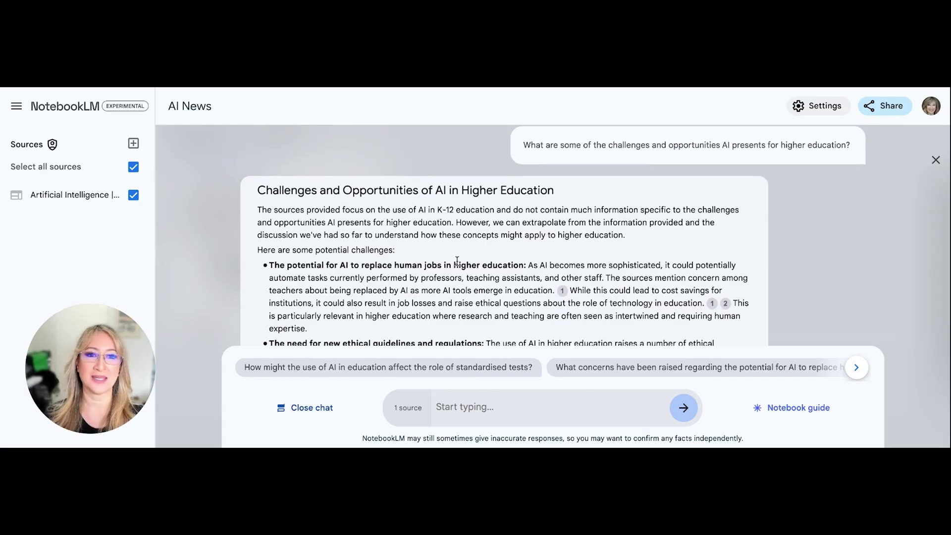
{"action": "scroll", "coordinate": [456, 261], "scroll_direction": "down", "scroll_amount": 1}
{"action": "scroll", "coordinate": [456, 261], "scroll_direction": "down", "scroll_amount": 2}
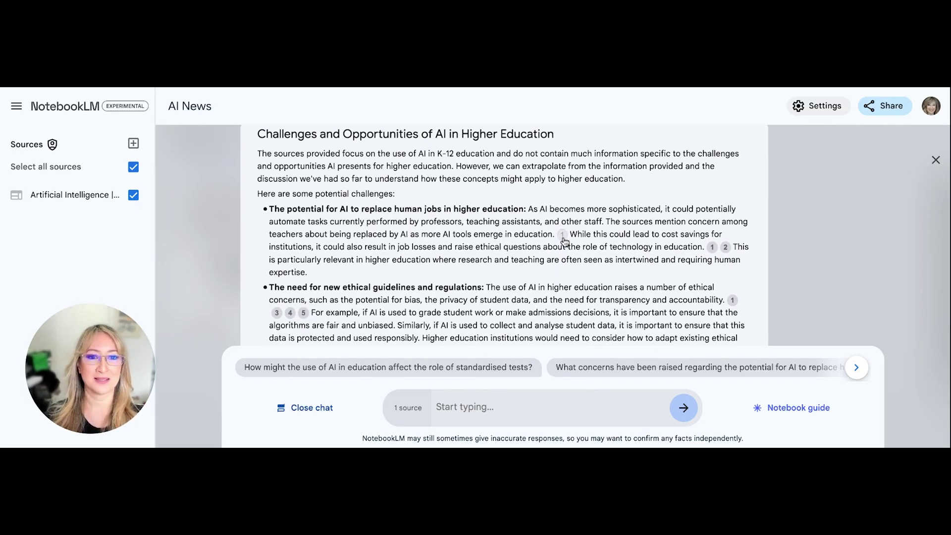
{"action": "mouse_move", "coordinate": [564, 240]}
{"action": "scroll", "coordinate": [660, 272], "scroll_direction": "down", "scroll_amount": 6}
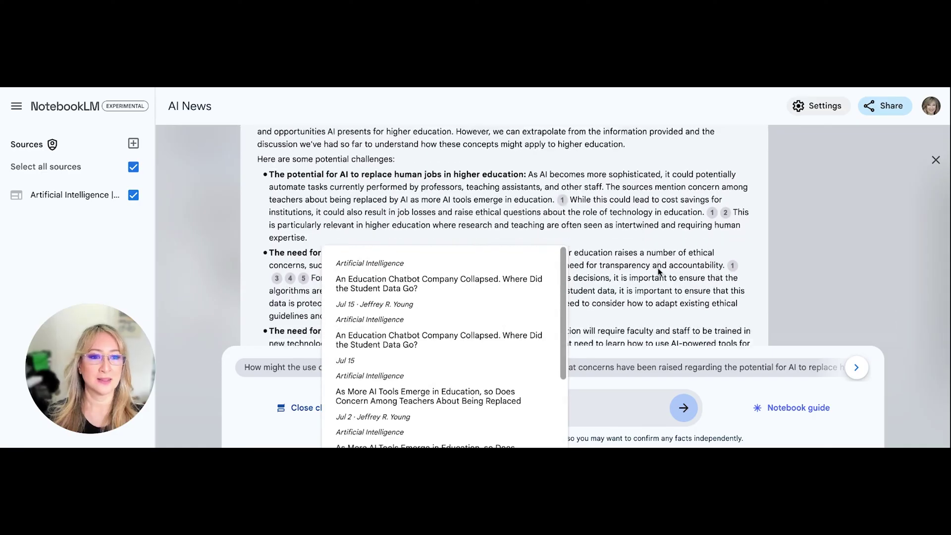
{"action": "scroll", "coordinate": [659, 272], "scroll_direction": "down", "scroll_amount": 4}
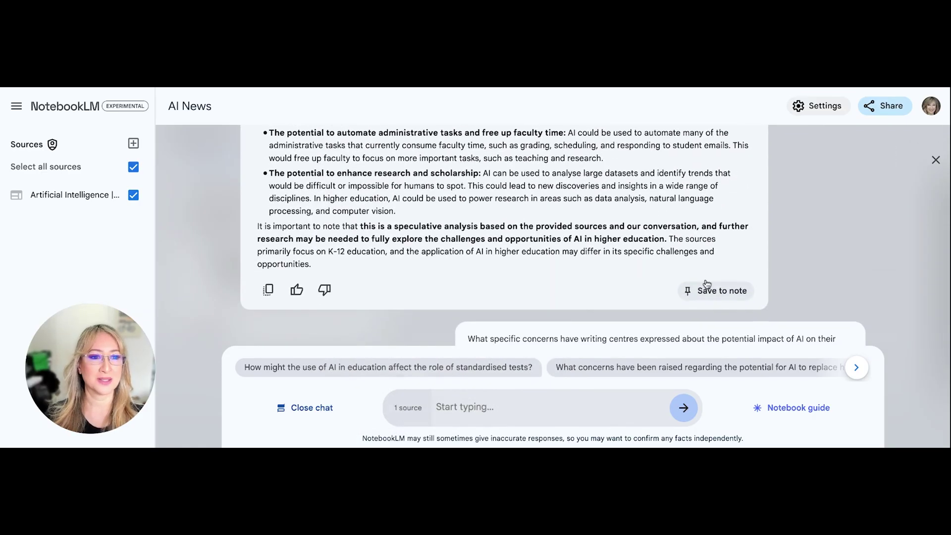
{"action": "left_click", "coordinate": [715, 292]}
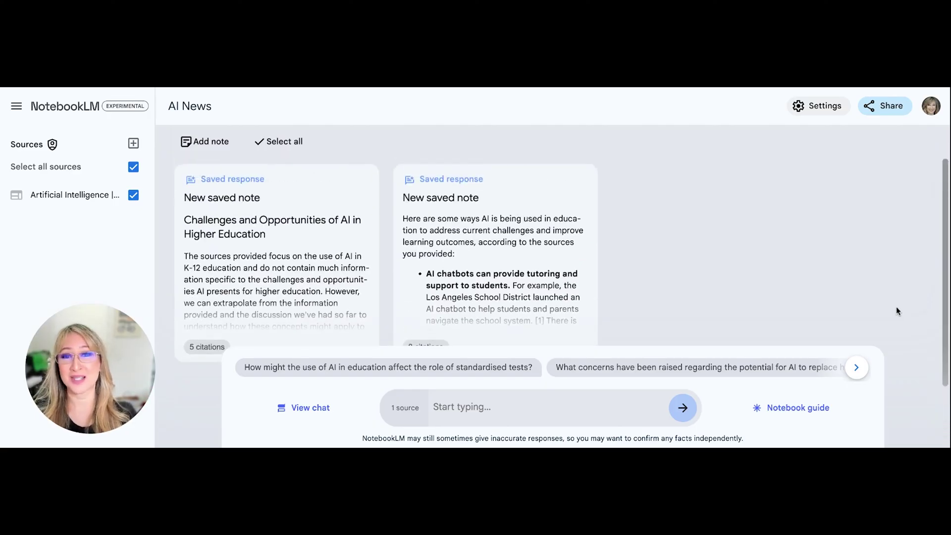
{"action": "scroll", "coordinate": [794, 232], "scroll_direction": "down", "scroll_amount": 2}
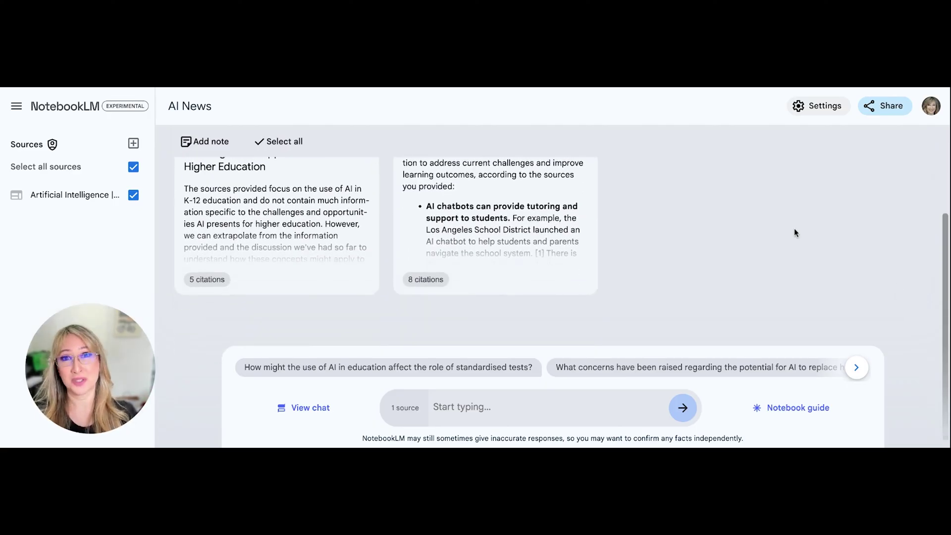
{"action": "scroll", "coordinate": [794, 232], "scroll_direction": "up", "scroll_amount": 2}
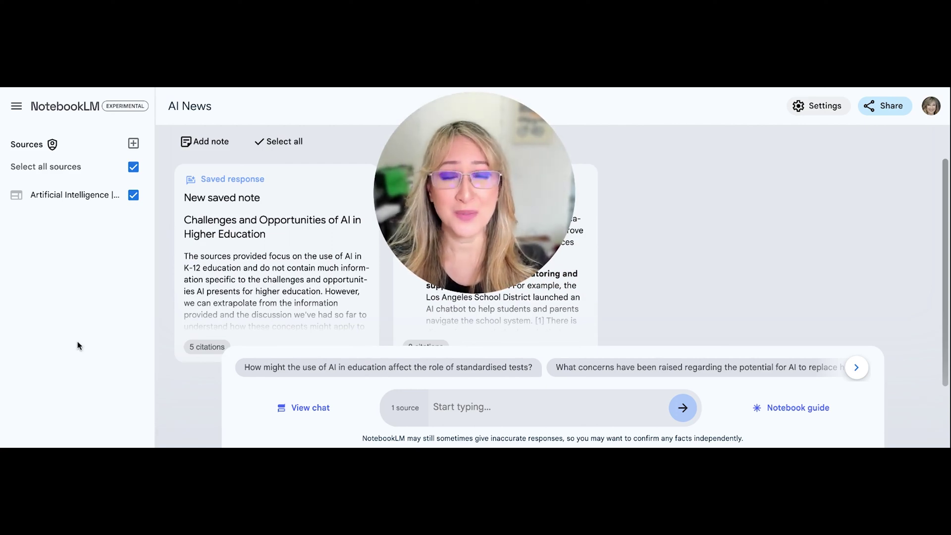